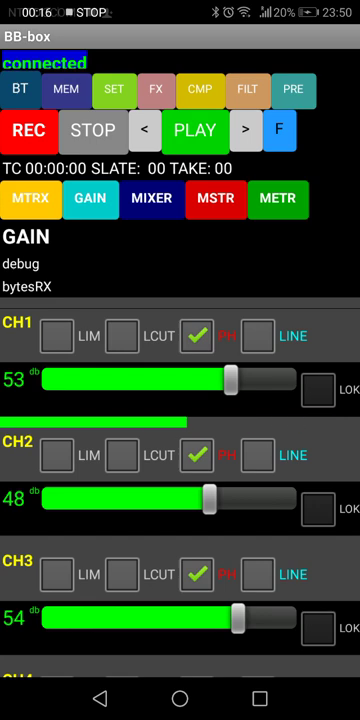
Step: Route channel 3 to outputs 1L and 1R alongside channels 1 and 2
{"action": "left_click", "coordinate": [31, 198]}
{"action": "left_click", "coordinate": [88, 320]}
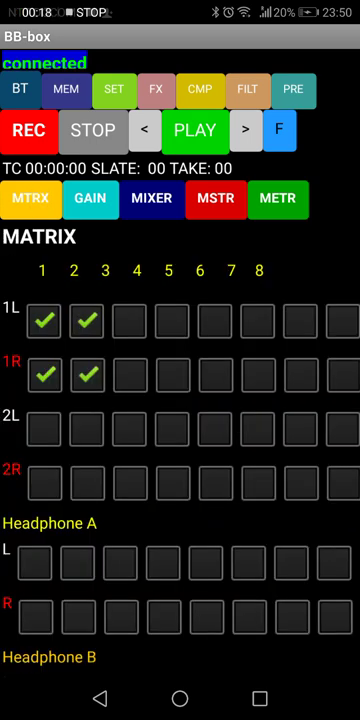
{"action": "left_click", "coordinate": [130, 374]}
{"action": "left_click", "coordinate": [130, 320]}
{"action": "left_click", "coordinate": [44, 374]}
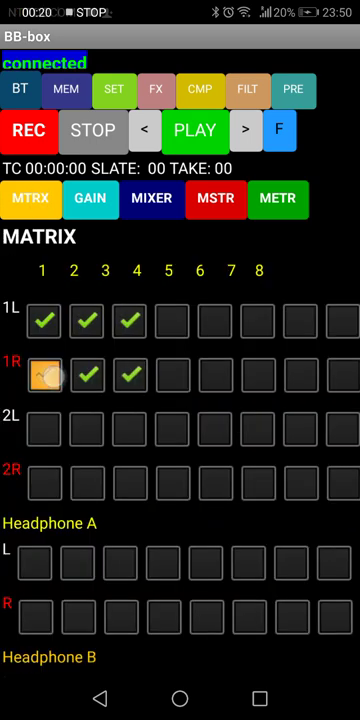
{"action": "left_click", "coordinate": [44, 320]}
{"action": "left_click", "coordinate": [44, 374]}
{"action": "left_click", "coordinate": [88, 200]}
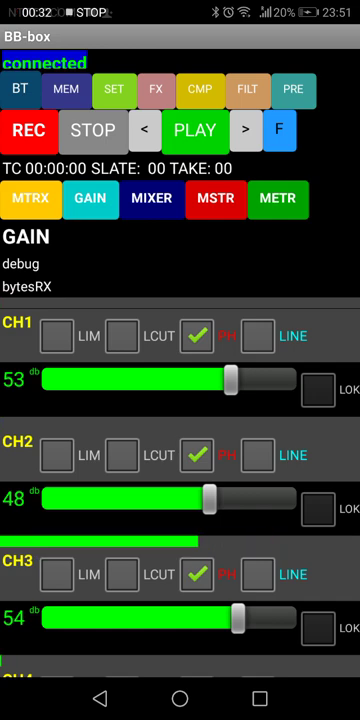
Step: Recheck the routing matrix, then move through the gain page to the main mix
{"action": "left_click", "coordinate": [31, 198]}
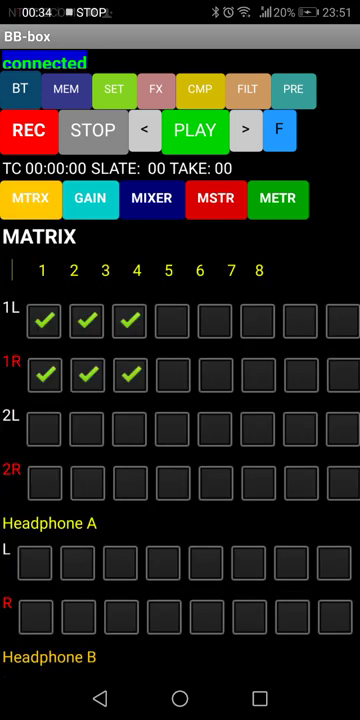
{"action": "left_click", "coordinate": [90, 198]}
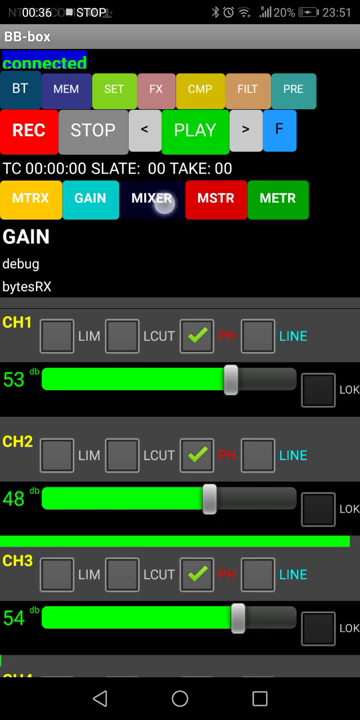
{"action": "left_click", "coordinate": [163, 202]}
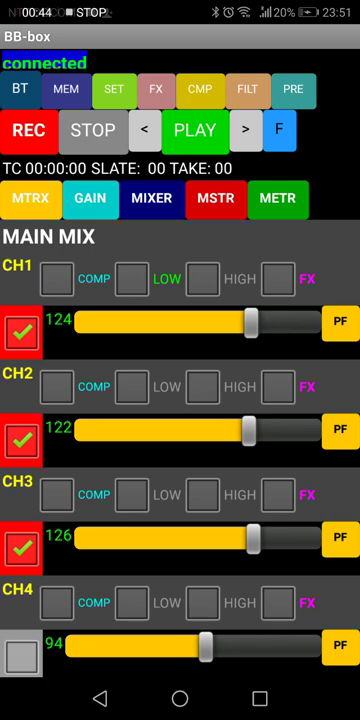
Step: Untick CH3 and CH2 in the main mix so only CH1 remains, then show channel gains
{"action": "left_click", "coordinate": [22, 547]}
{"action": "left_click", "coordinate": [22, 438]}
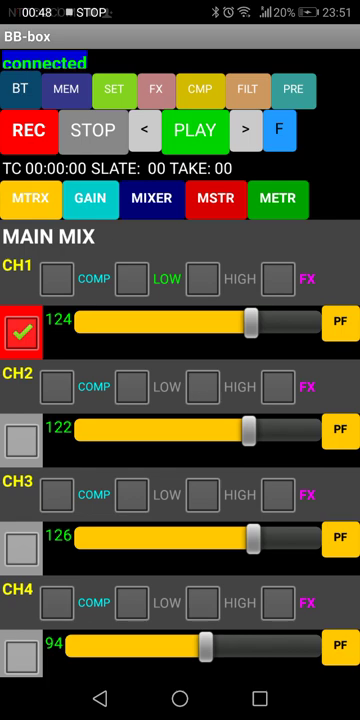
{"action": "left_click", "coordinate": [90, 198]}
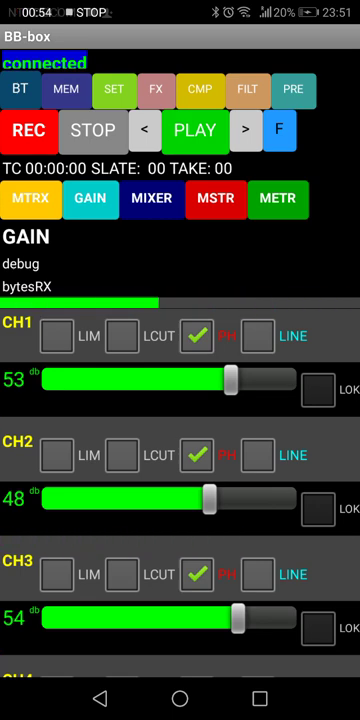
Step: Record a take, stop it, play it back, and show the master output levels
{"action": "left_click", "coordinate": [25, 130]}
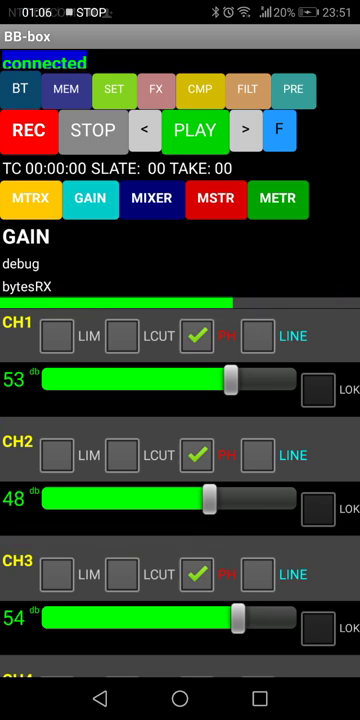
{"action": "left_click", "coordinate": [96, 139]}
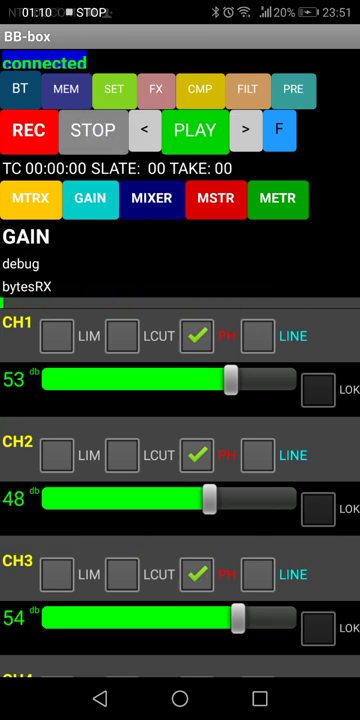
{"action": "left_click", "coordinate": [204, 138]}
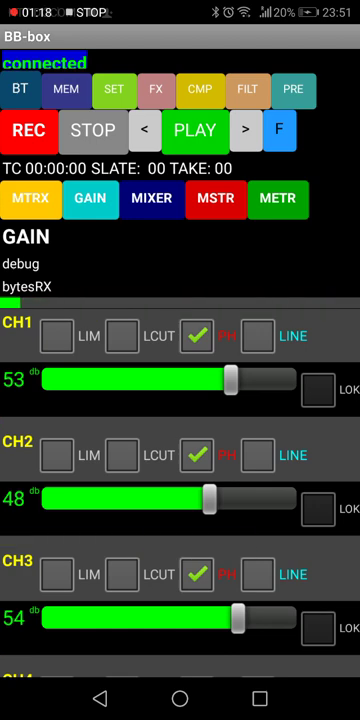
{"action": "left_click", "coordinate": [215, 198]}
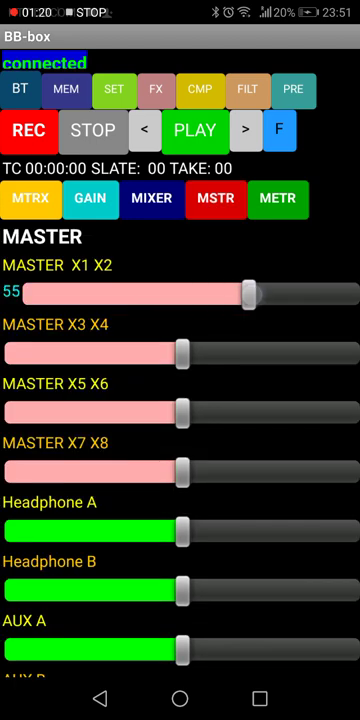
Step: Lower MASTER X1 X2 to 50, replay the recording and step forward two takes
{"action": "left_click_drag", "start_coordinate": [248, 293], "coordinate": [231, 293]}
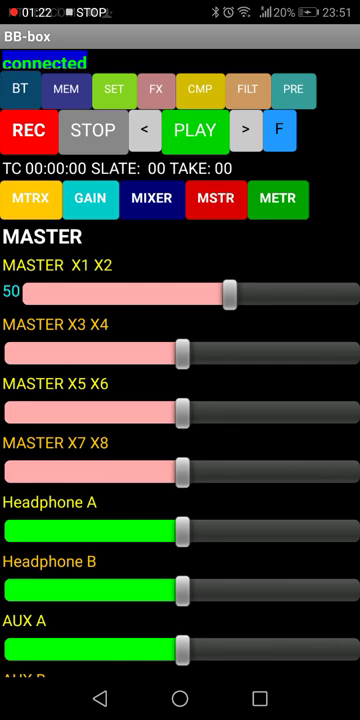
{"action": "left_click", "coordinate": [207, 144]}
{"action": "left_click", "coordinate": [248, 135]}
{"action": "left_click", "coordinate": [247, 138]}
Step: Switch between the channel gain and main mix pages, ending on the main mix
{"action": "left_click", "coordinate": [90, 198]}
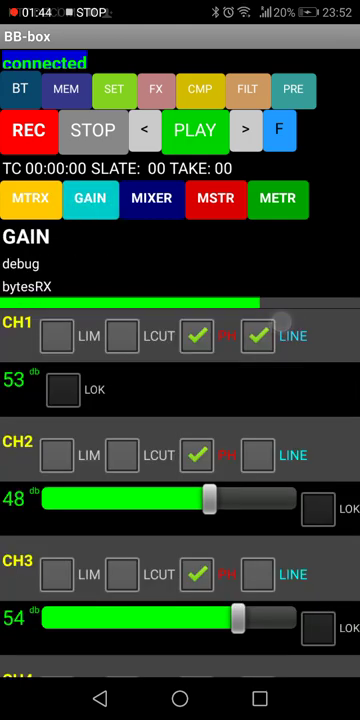
{"action": "left_click", "coordinate": [152, 198]}
{"action": "left_click", "coordinate": [80, 192]}
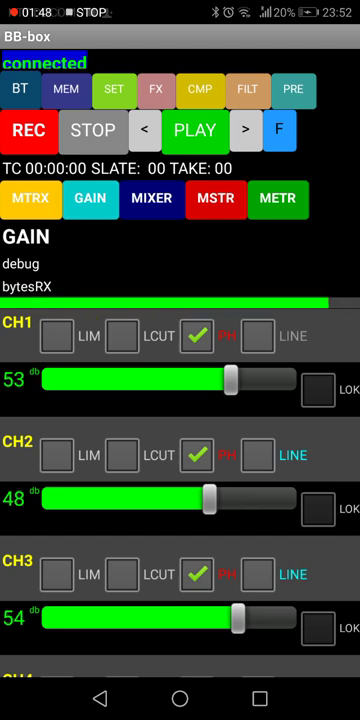
{"action": "left_click", "coordinate": [152, 198]}
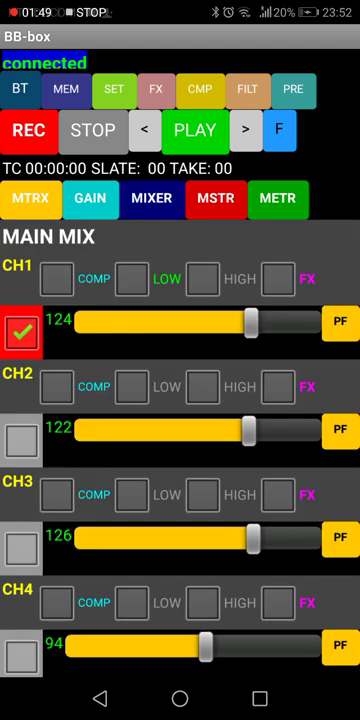
Step: Stop playback, set CH1's main-mix level to 121, and recheck MASTER X1 X2 at 50
{"action": "left_click", "coordinate": [95, 137]}
{"action": "mouse_move", "coordinate": [251, 321]}
{"action": "left_mouse_down"}
{"action": "mouse_move", "coordinate": [294, 321]}
{"action": "mouse_move", "coordinate": [246, 321]}
{"action": "left_mouse_up"}
{"action": "left_click", "coordinate": [21, 438]}
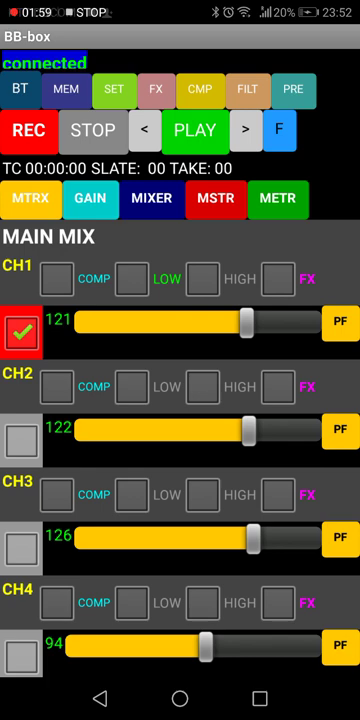
{"action": "left_click", "coordinate": [215, 198]}
{"action": "mouse_move", "coordinate": [230, 293]}
{"action": "left_mouse_down"}
{"action": "mouse_move", "coordinate": [241, 293]}
{"action": "mouse_move", "coordinate": [211, 293]}
{"action": "mouse_move", "coordinate": [246, 293]}
{"action": "mouse_move", "coordinate": [230, 293]}
{"action": "left_mouse_up"}
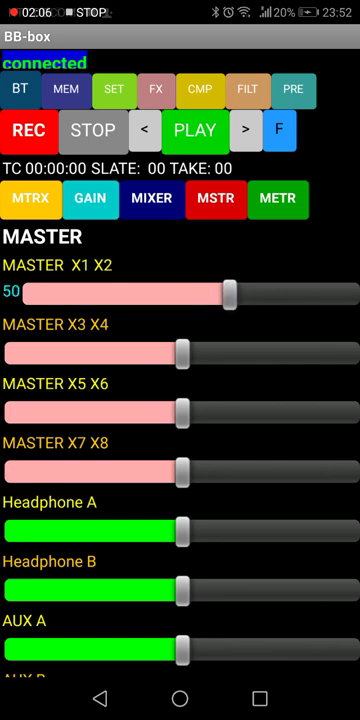